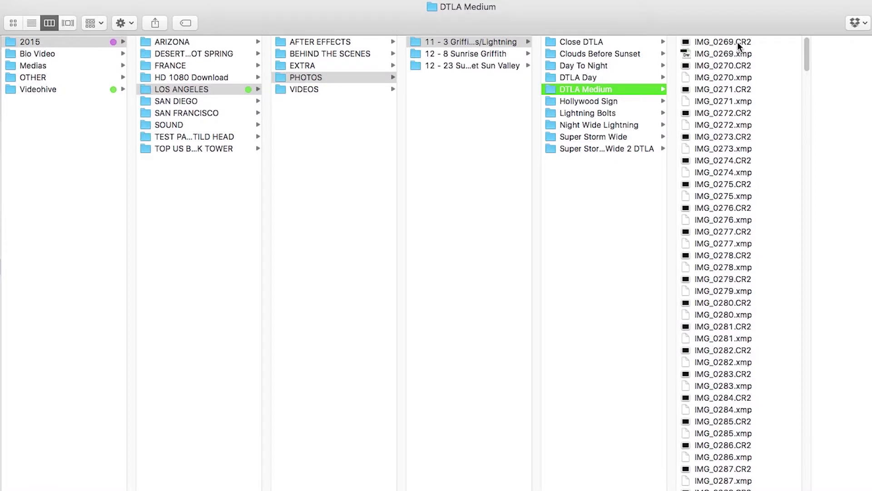
# Look through the RAW photo files in a subfolder of the Griffith Observatory shoot.
pyautogui.click(627, 100)
pyautogui.click(736, 41)
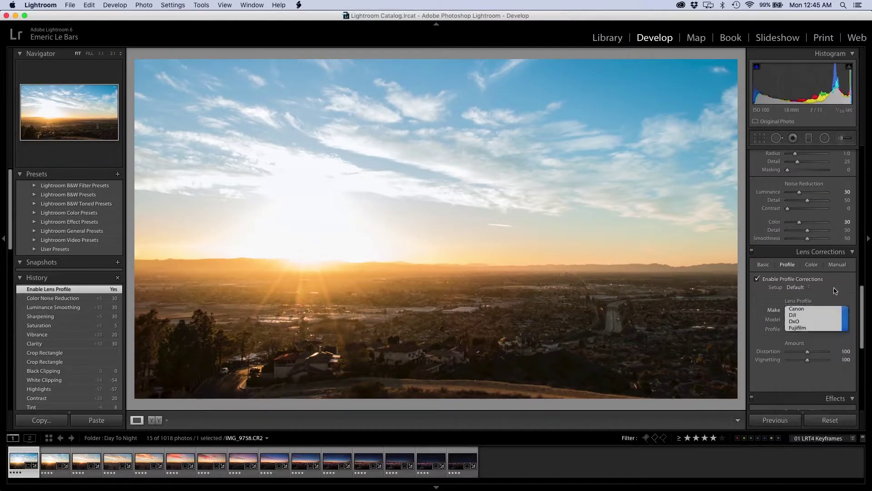
# In Lightroom, choose the Canon lens model for the sunset photo's profile correction.
pyautogui.click(813, 320)
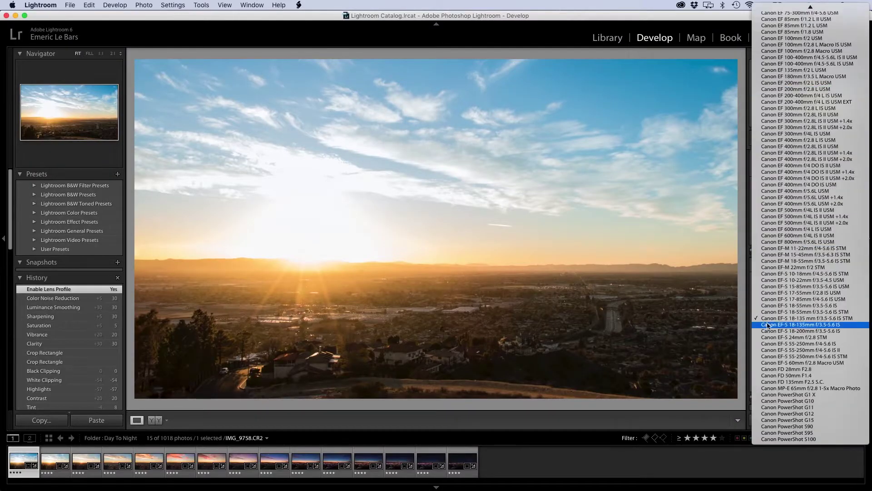
pyautogui.click(772, 335)
pyautogui.click(813, 329)
pyautogui.click(813, 329)
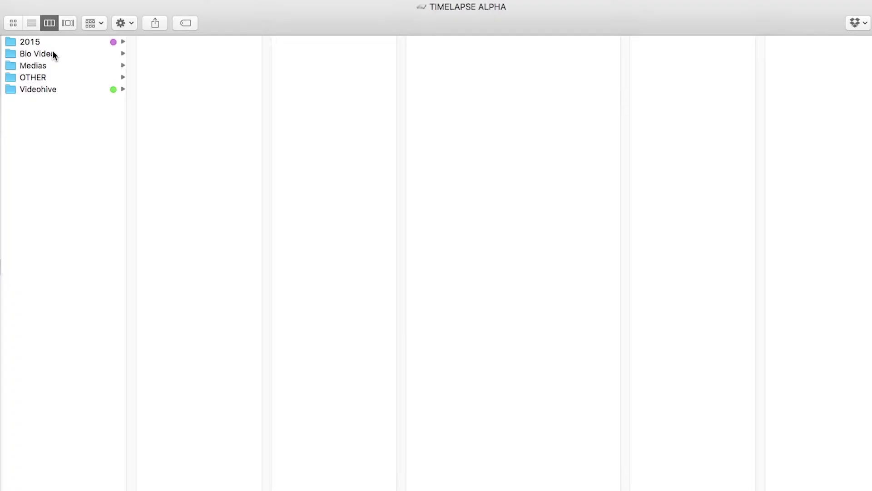
# In Finder, open the folder 11 - 3 Griffith Obs. Clouds/Lightning inside 2015, LOS ANGELES, PHOTOS on the TIMELAPSE ALPHA drive.
pyautogui.click(50, 40)
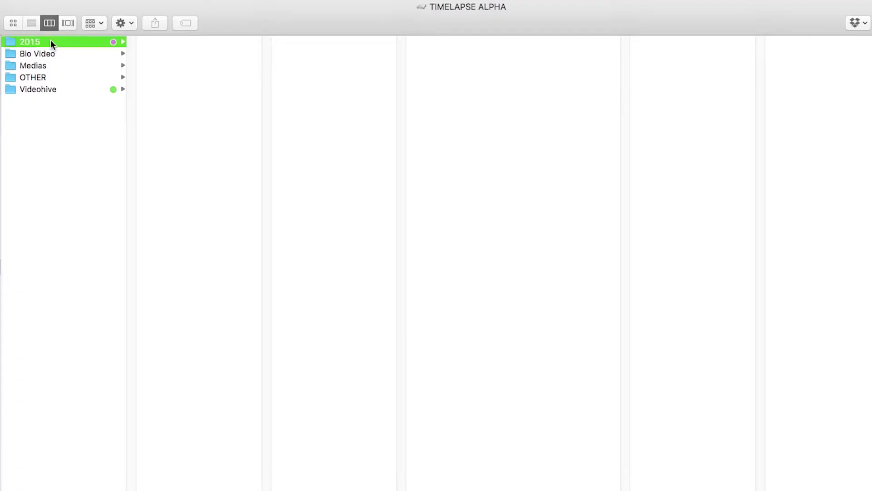
pyautogui.click(206, 91)
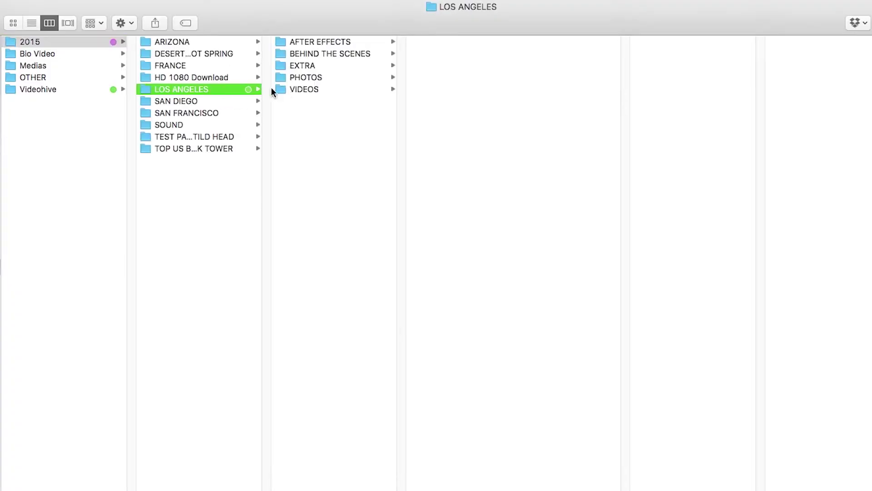
pyautogui.click(317, 78)
pyautogui.click(501, 42)
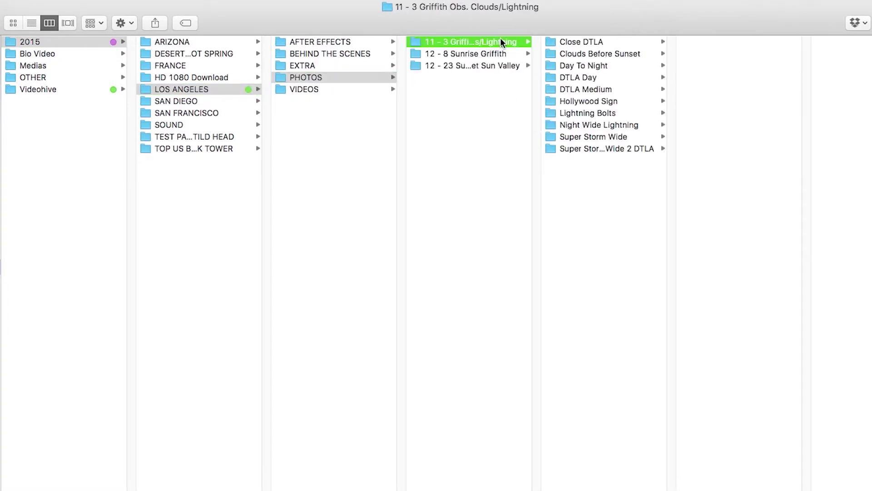
# Look through the Close DTLA, Clouds Before Sunset, Day To Night, DTLA Day and DTLA Medium folders.
pyautogui.click(586, 42)
pyautogui.click(585, 54)
pyautogui.click(585, 67)
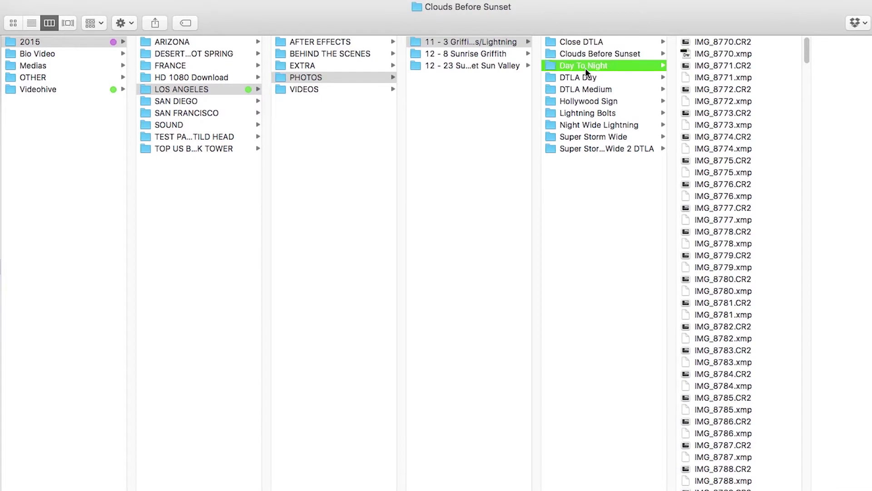
pyautogui.click(586, 78)
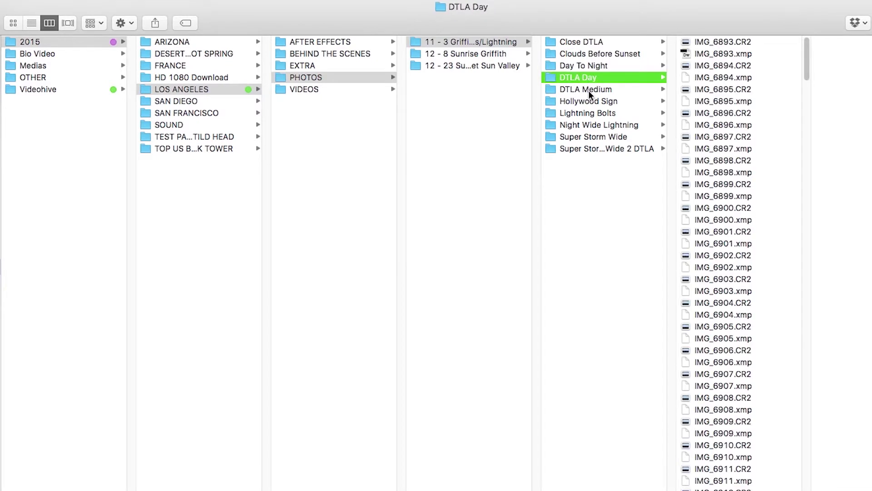
pyautogui.click(588, 90)
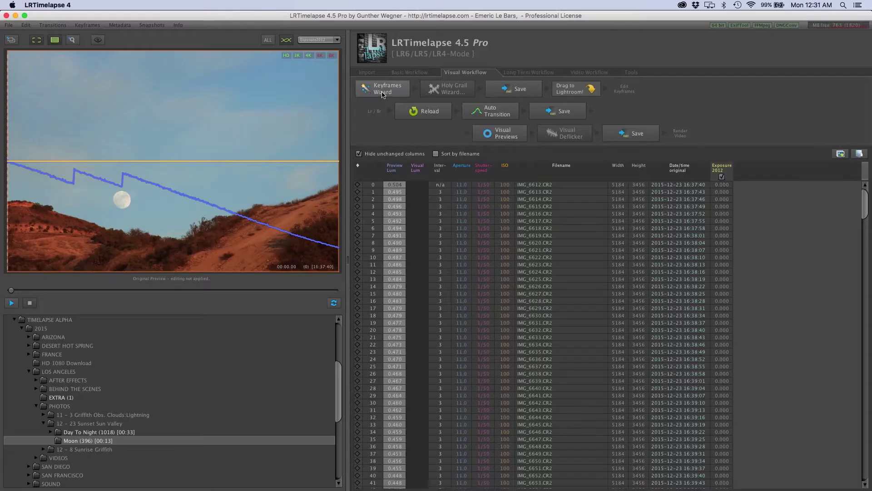
# In LRTimelapse, create 5 keyframes for the Moon sequence with the Keyframes Wizard and move the first keyframe to frame 3.
pyautogui.click(382, 90)
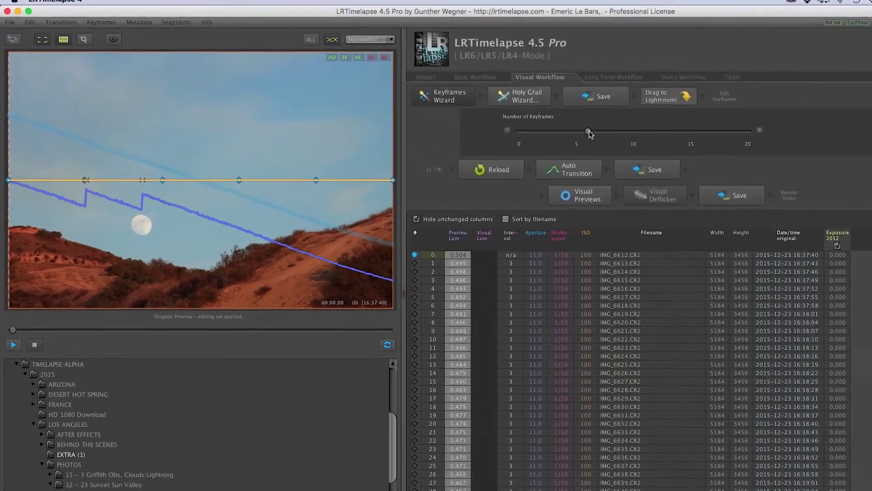
pyautogui.moveTo(506, 119); pyautogui.dragTo(561, 120)
pyautogui.moveTo(730, 144); pyautogui.dragTo(858, 144)
pyautogui.click(16, 382)
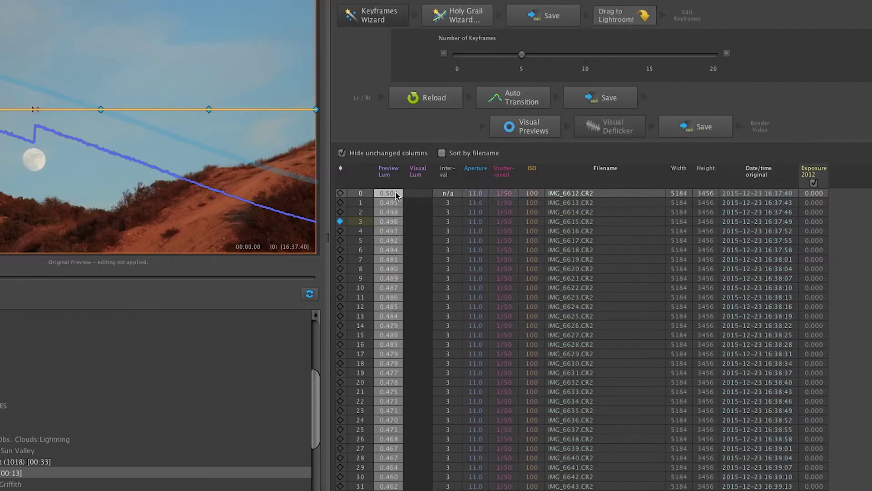
# Delete the image IMG_6612.CR2 from the sequence and the hard drive.
pyautogui.rightClick(396, 193)
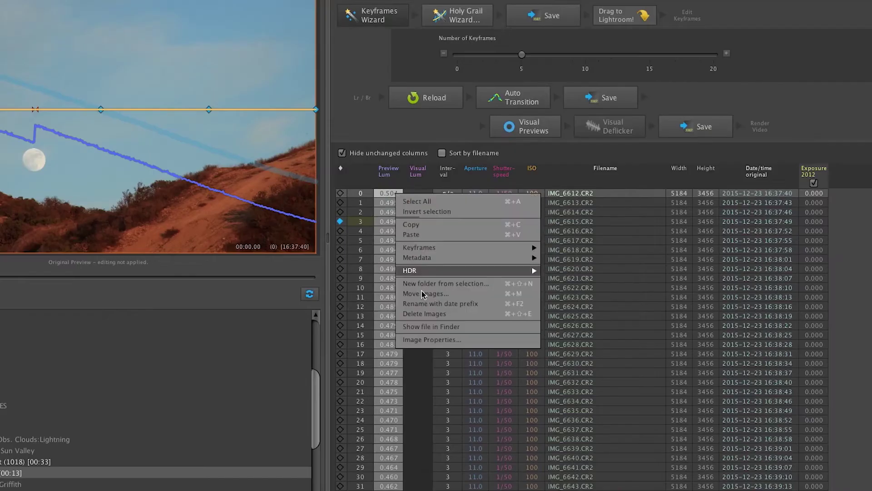
pyautogui.click(431, 313)
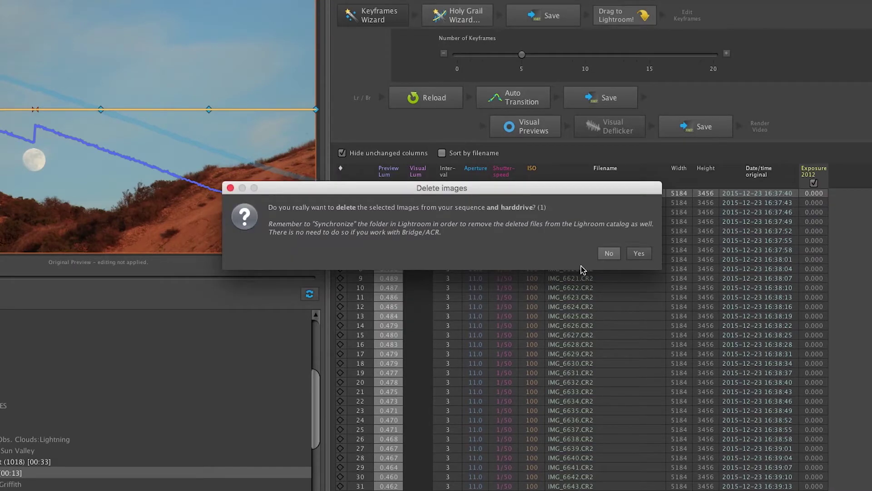
pyautogui.click(635, 252)
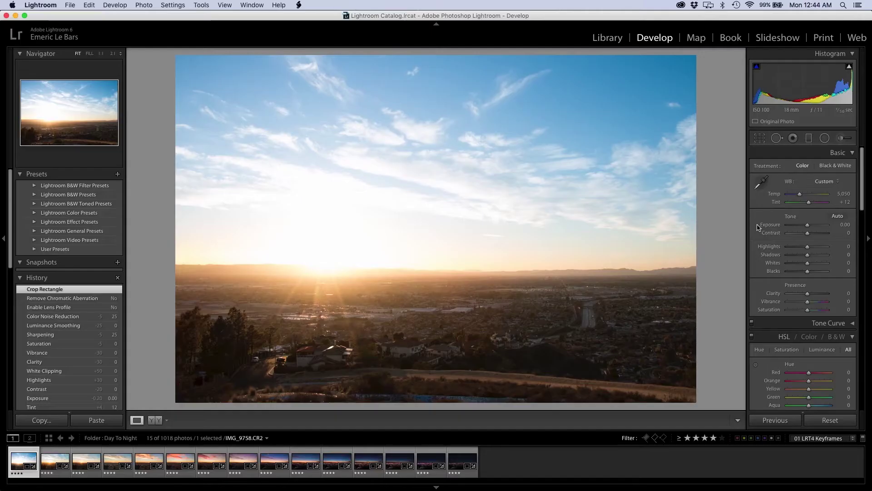
# In Lightroom, set the first Day To Night keyframe's white balance to temperature 5,400 and tint +8.
pyautogui.click(843, 194)
pyautogui.write('5400')
pyautogui.press('Return')
pyautogui.click(843, 202)
pyautogui.write('8')
pyautogui.press('Return')
# Set contrast to +20 and highlights to -57, and adjust whites and blacks automatically.
pyautogui.click(845, 232)
pyautogui.write('20')
pyautogui.press('Return')
pyautogui.moveTo(807, 246); pyautogui.dragTo(795, 246)
pyautogui.keyDown('shift'); pyautogui.doubleClick(807, 263); pyautogui.keyUp('shift')
pyautogui.keyDown('shift'); pyautogui.doubleClick(807, 271); pyautogui.keyUp('shift')
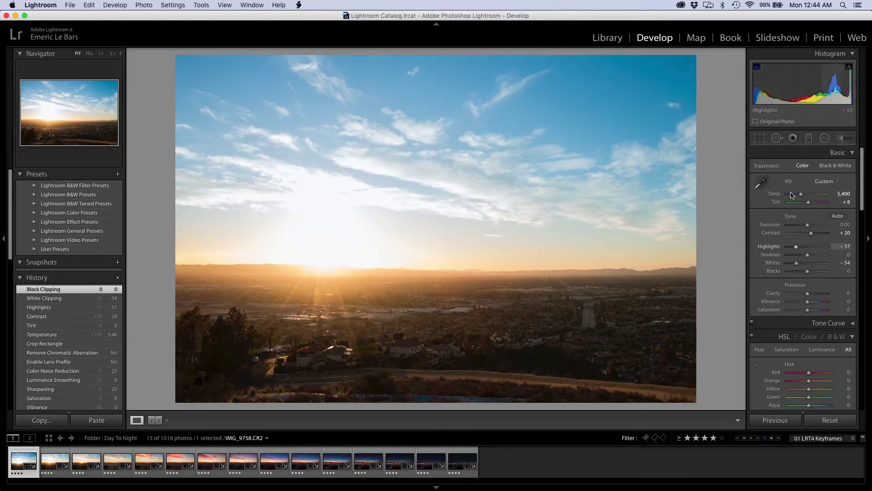
# Crop the photo to a 16 x 9 aspect ratio, repositioning the image within the frame.
pyautogui.press('r')
pyautogui.click(822, 169)
pyautogui.click(822, 237)
pyautogui.moveTo(458, 317); pyautogui.dragTo(457, 306)
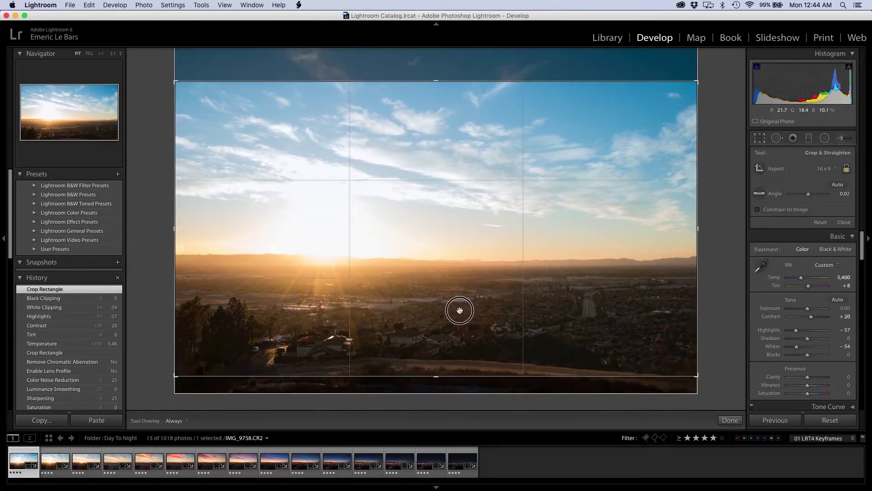
pyautogui.press('Return')
# Set the photo's clarity to +30, vibrance to +20 and saturation to +5.
pyautogui.click(845, 293)
pyautogui.write('30')
pyautogui.press('Return')
pyautogui.click(847, 301)
pyautogui.write('20')
pyautogui.press('Return')
pyautogui.click(847, 310)
pyautogui.write('5')
pyautogui.press('Return')
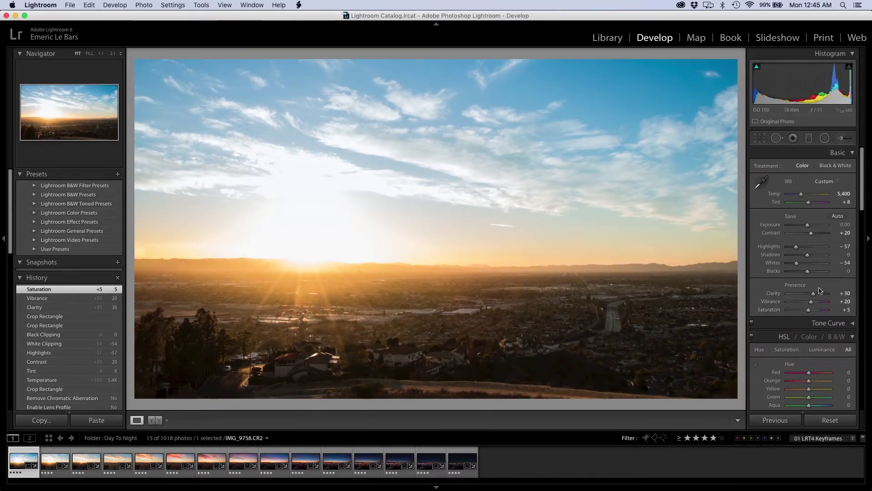
# Set the sharpening amount, luminance noise reduction and color noise reduction to 30 each.
pyautogui.scroll(-10, 820, 291)
pyautogui.click(848, 255)
pyautogui.write('30')
pyautogui.press('Return')
pyautogui.click(847, 302)
pyautogui.write('30')
pyautogui.press('Return')
pyautogui.click(847, 332)
pyautogui.write('30')
pyautogui.press('Return')
# Enable profile corrections with the Canon lens profile and turn on chromatic aberration removal.
pyautogui.scroll(-5, 813, 295)
pyautogui.click(787, 375)
pyautogui.click(757, 278)
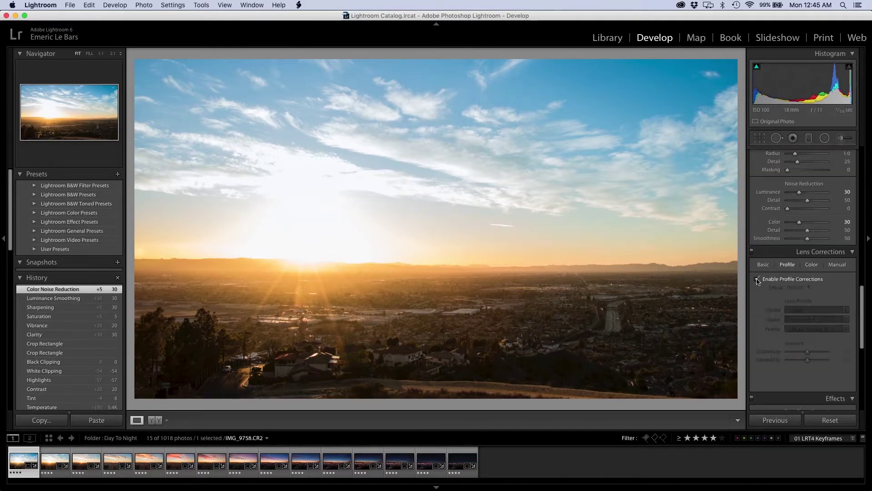
pyautogui.click(807, 313)
pyautogui.click(807, 310)
pyautogui.click(815, 319)
pyautogui.click(813, 185)
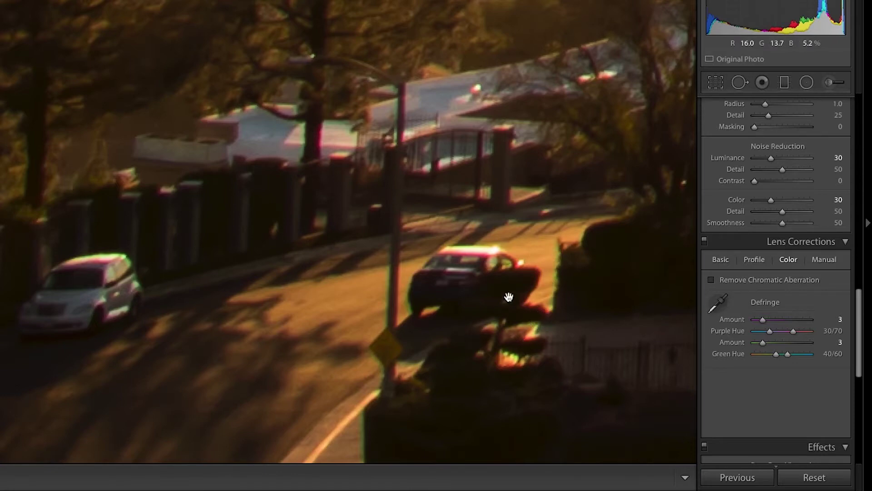
pyautogui.click(711, 280)
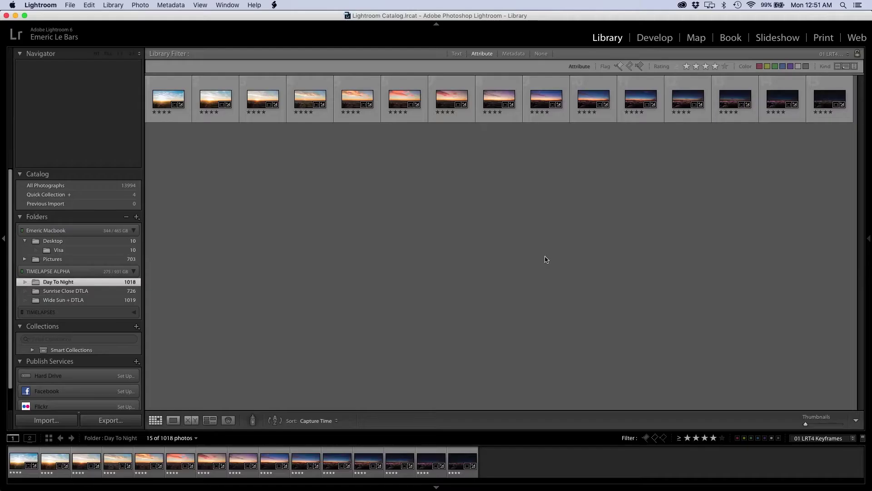
# Save the metadata of the Day To Night keyframe photos to their files.
pyautogui.click(171, 5)
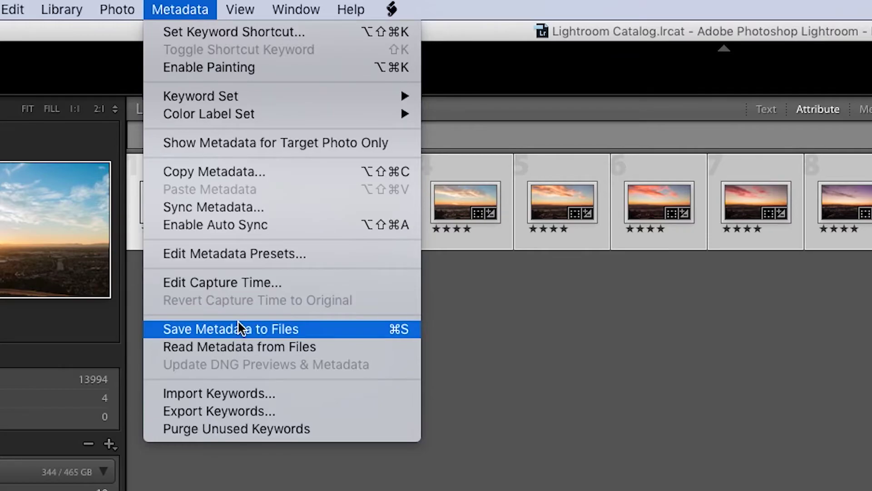
pyautogui.click(238, 323)
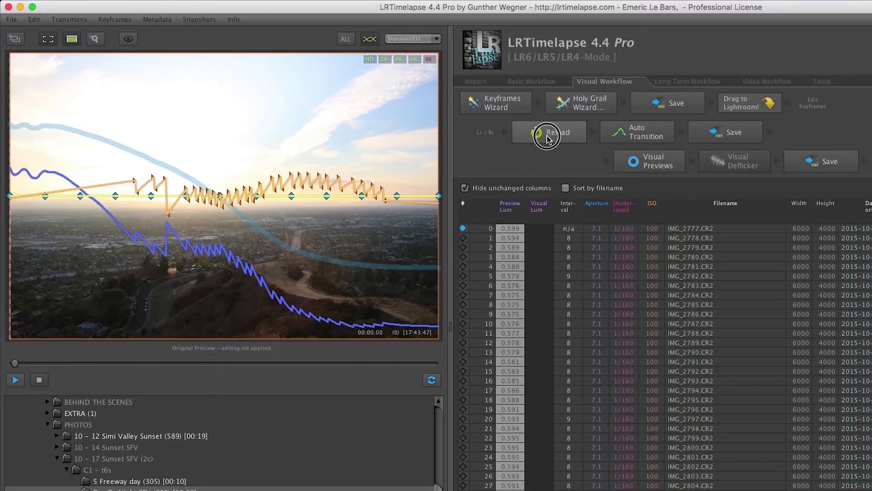
# In LRTimelapse, reload the edited keyframes, then apply the auto transition and save it to the sequence.
pyautogui.click(547, 132)
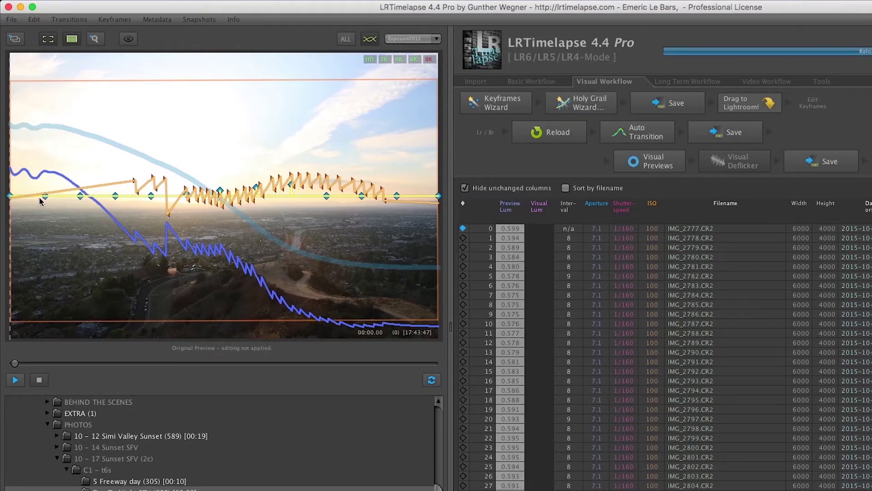
pyautogui.click(630, 135)
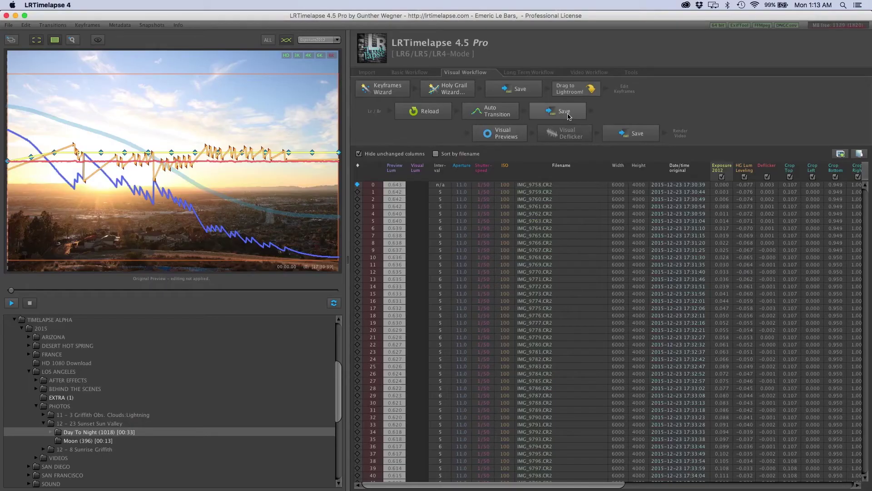
pyautogui.click(568, 116)
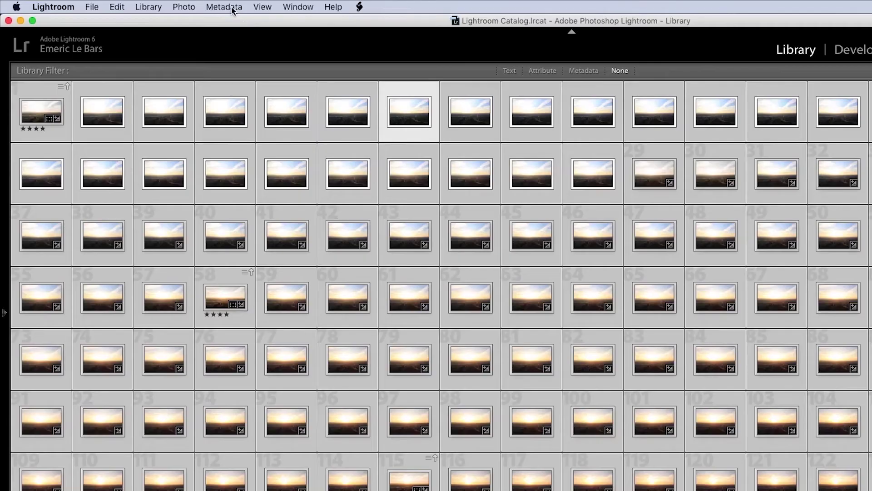
# Back in Lightroom, read the metadata from files for the full image sequence.
pyautogui.click(231, 8)
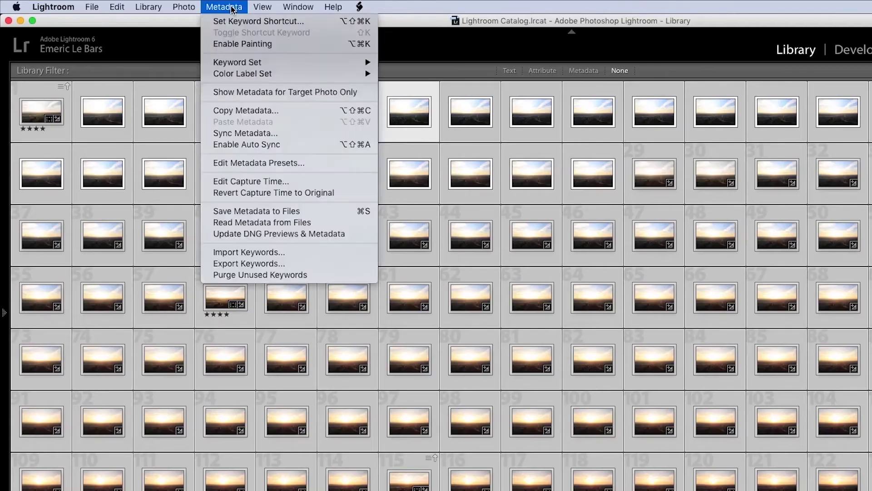
pyautogui.click(283, 222)
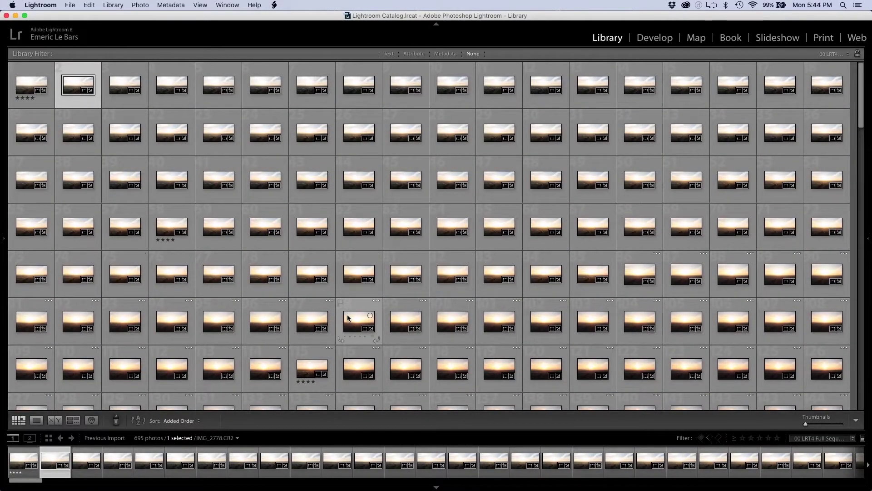
pyautogui.scroll(-10, 413, 273)
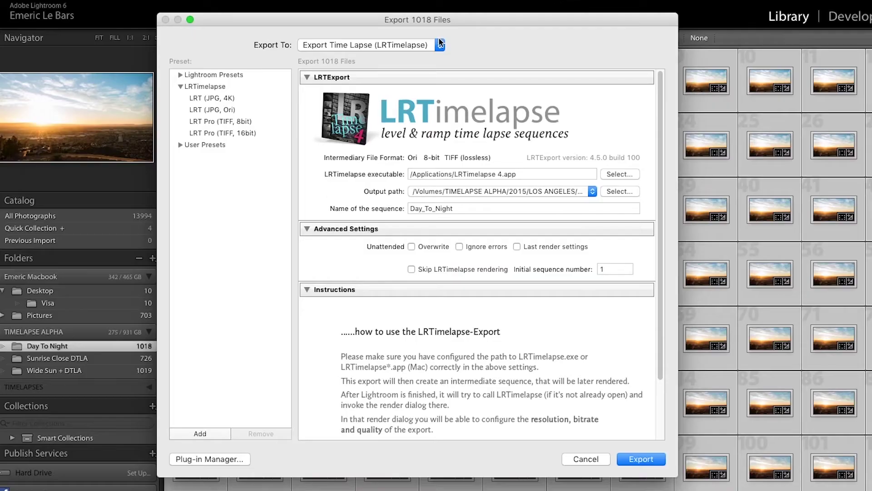
# Set the export destination to Export Time Lapse (LRTimelapse) and choose the LRT Pro (TIFF, 8bit) preset.
pyautogui.click(439, 44)
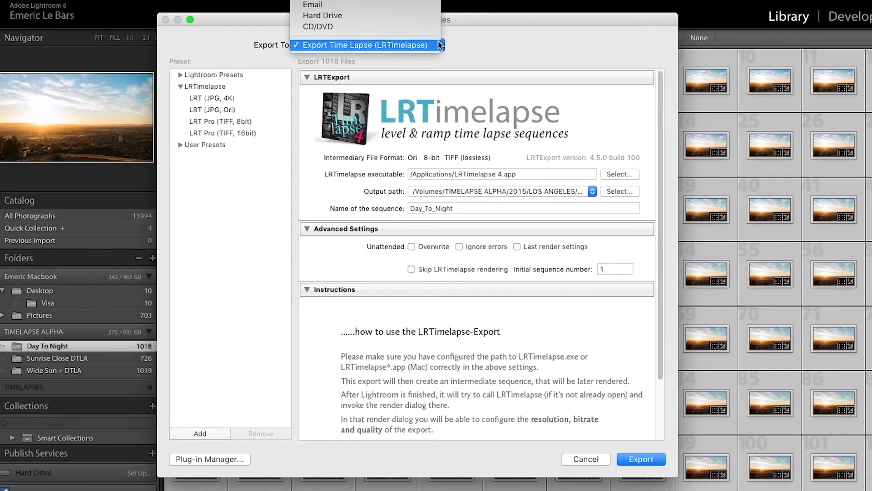
pyautogui.click(378, 45)
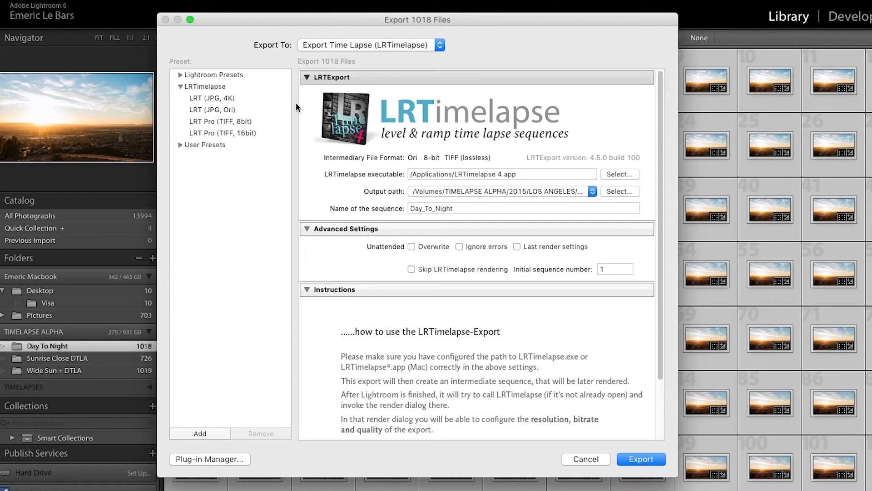
pyautogui.click(226, 121)
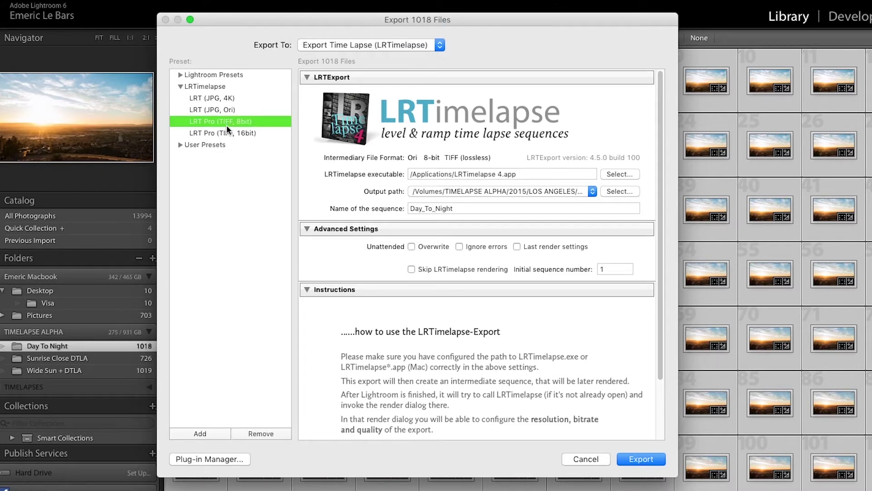
pyautogui.click(227, 132)
pyautogui.click(228, 121)
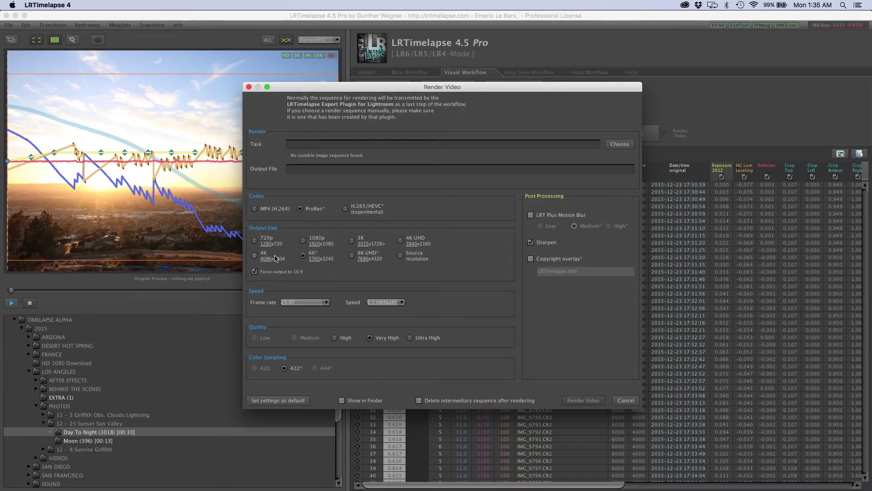
# In LRTimelapse's video render settings, select the 4K 4096x2304 output size, a 29.97 frame rate and a speed option.
pyautogui.click(255, 258)
pyautogui.click(318, 303)
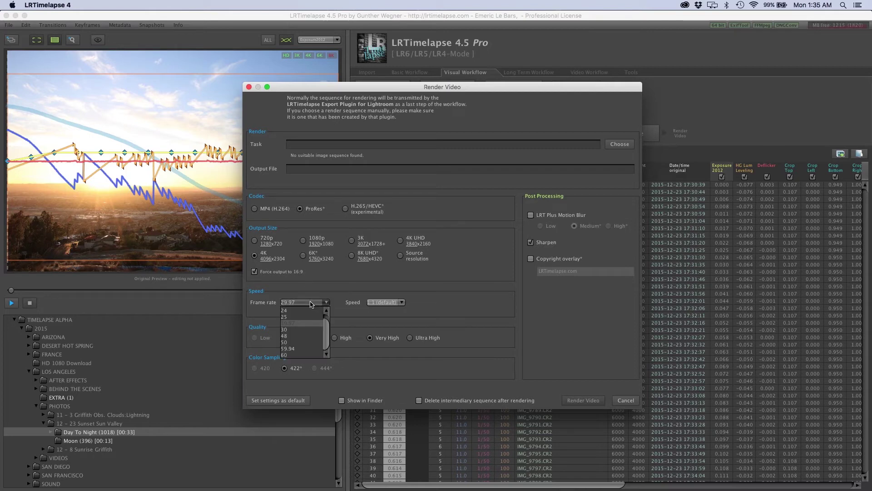
pyautogui.click(313, 323)
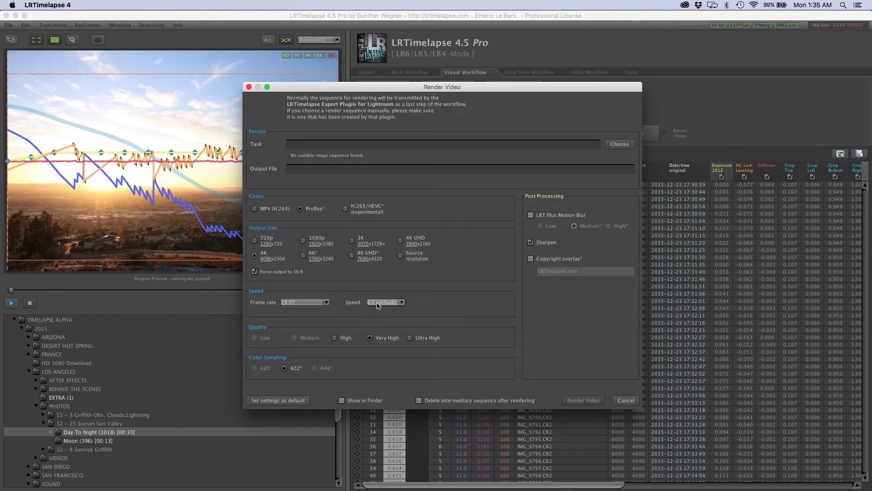
pyautogui.click(379, 303)
pyautogui.click(378, 329)
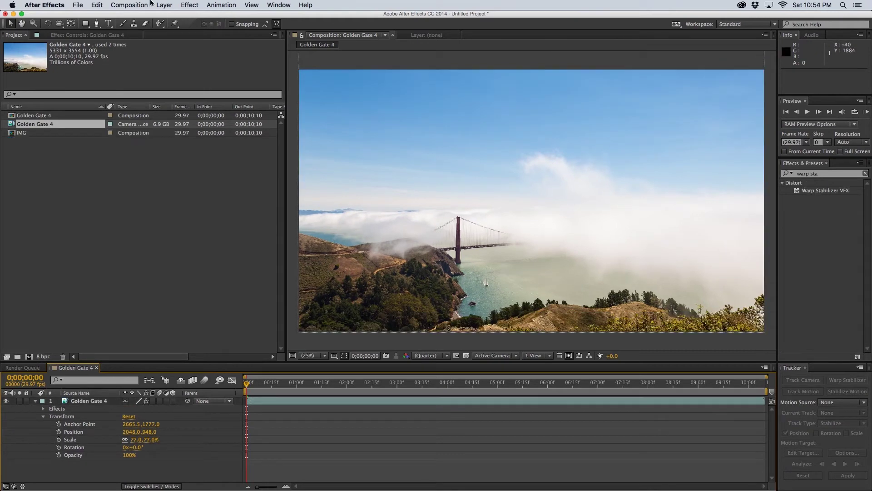
# In After Effects, add the Golden Gate 4 composition to the render queue and open the video codec choices in its QuickTime options.
pyautogui.click(129, 6)
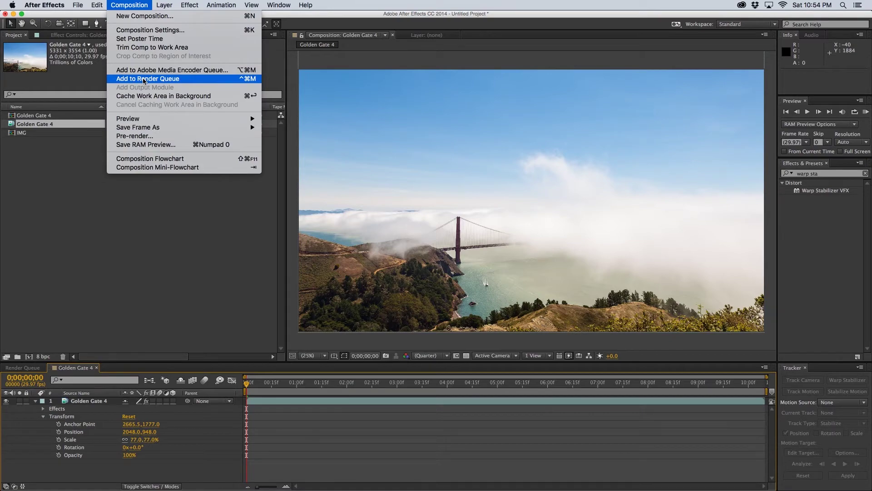
pyautogui.click(143, 79)
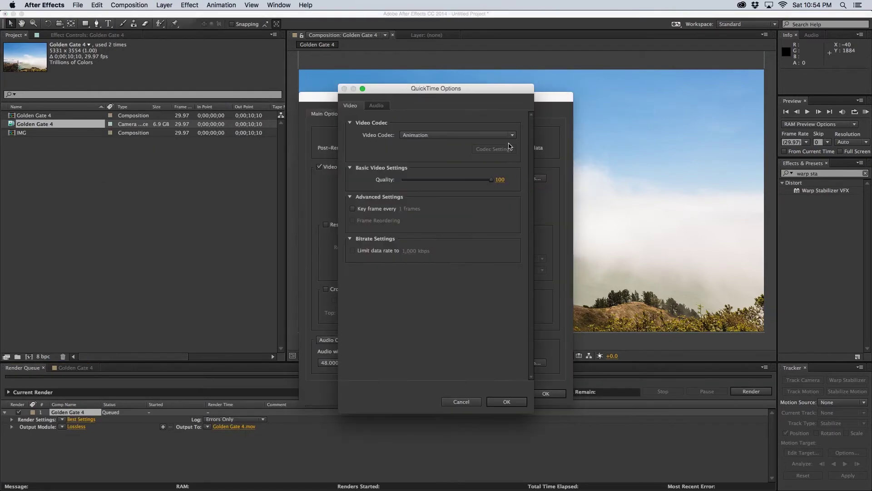
pyautogui.click(509, 135)
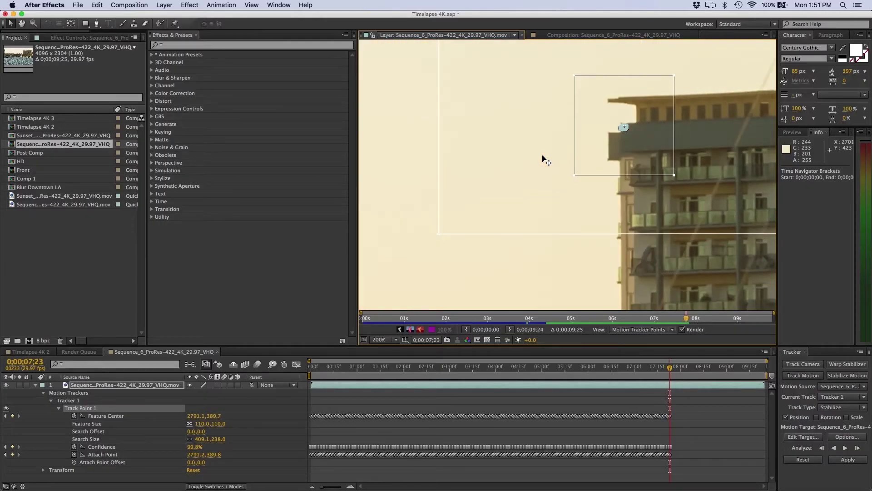
# Reposition Track Point 1 of the sailboat sequence toward the upper corner of the apartment building.
pyautogui.click(397, 340)
pyautogui.click(400, 352)
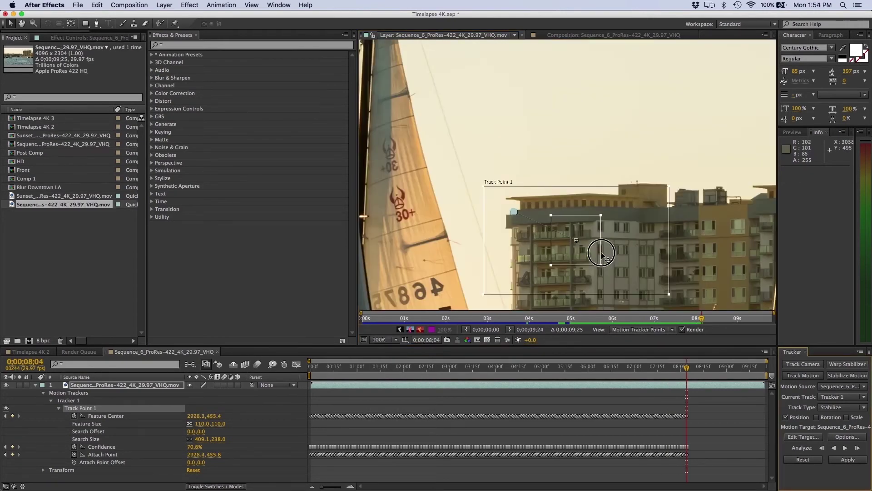
pyautogui.moveTo(601, 252); pyautogui.dragTo(564, 230)
pyautogui.click(195, 6)
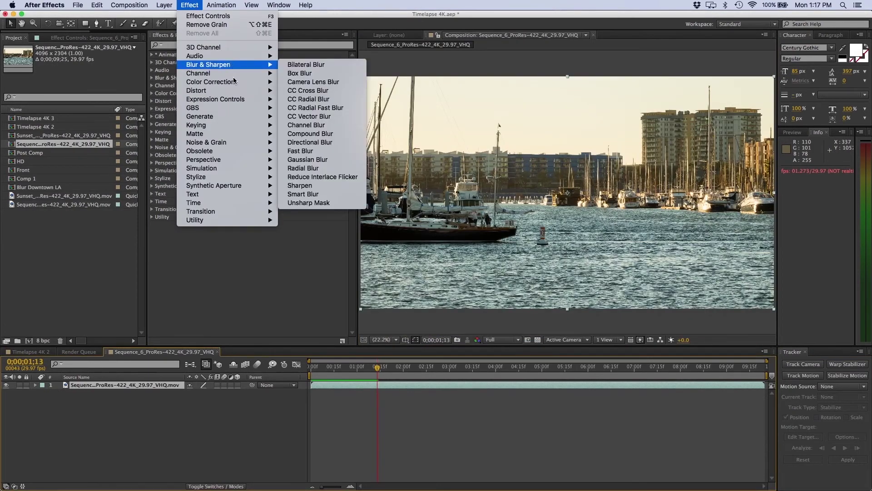
pyautogui.moveTo(240, 91)
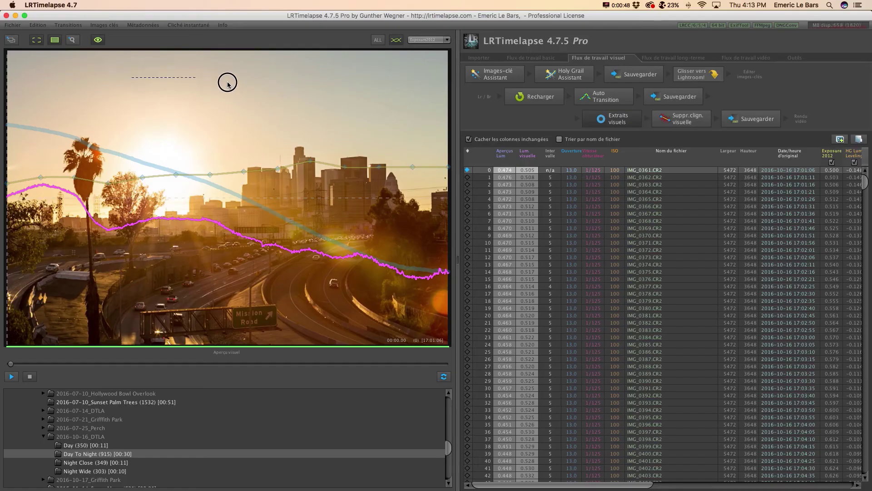
# In LRTimelapse, draw a rectangular reference area across the sky in the Day To Night sequence's visual preview.
pyautogui.moveTo(227, 82); pyautogui.dragTo(414, 131)
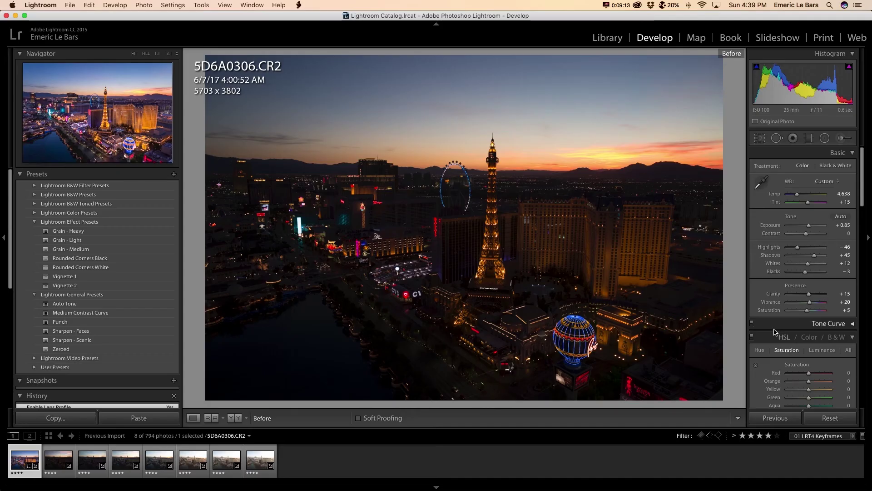
# In Lightroom's Develop module, compare the before and after versions of the Las Vegas keyframe 5D6A0306.CR2.
pyautogui.press('\\')
pyautogui.press('\\')
pyautogui.press('\\')
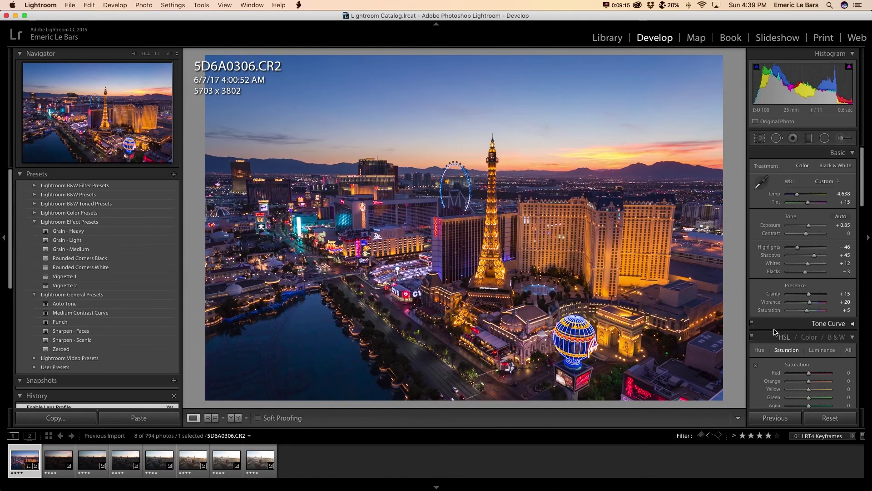